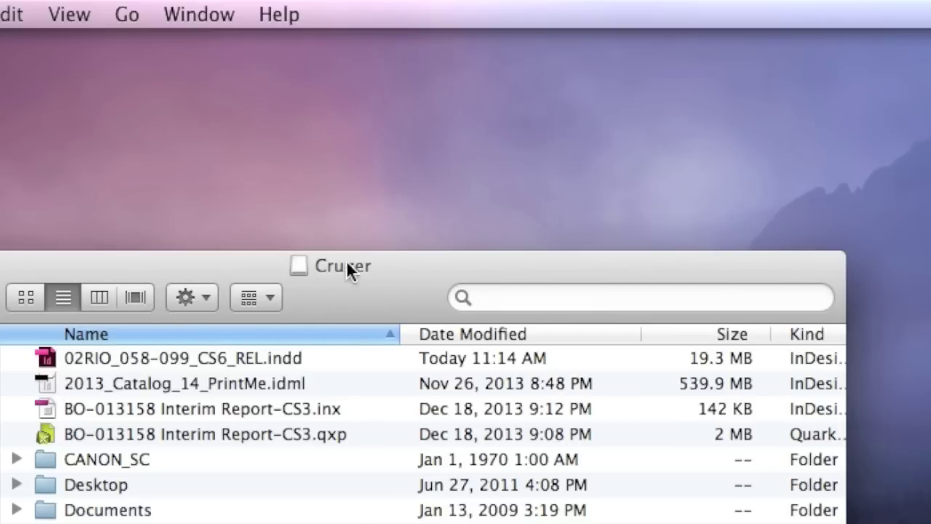
# Drag 02RIO_058-099_CS6_REL.indd from the Cruzer window onto the desktop and select its icon.
pyautogui.click(74, 356)
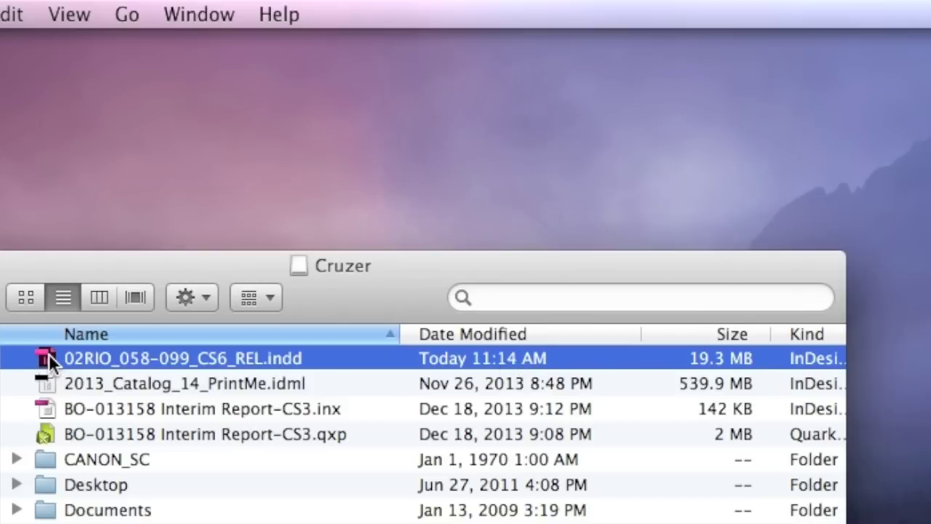
pyautogui.moveTo(51, 355); pyautogui.dragTo(858, 135)
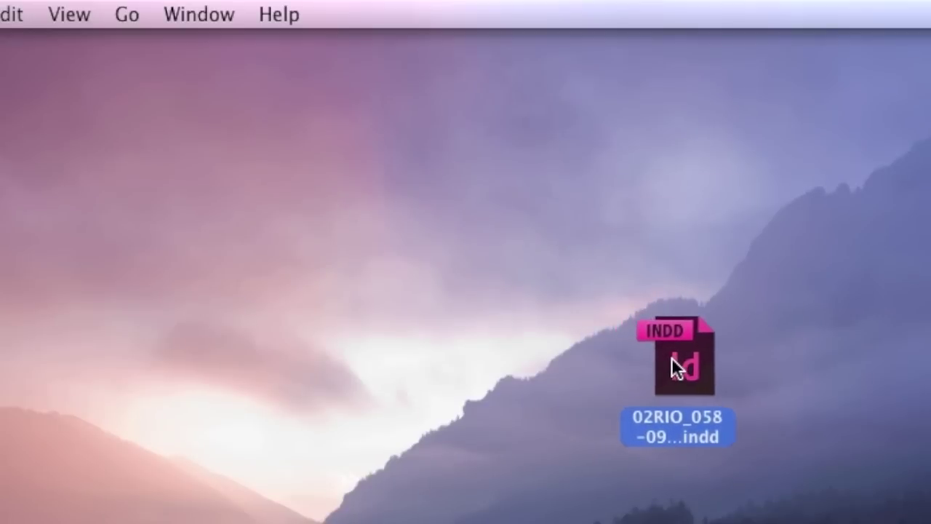
pyautogui.moveTo(638, 260); pyautogui.dragTo(681, 364)
pyautogui.click(756, 364)
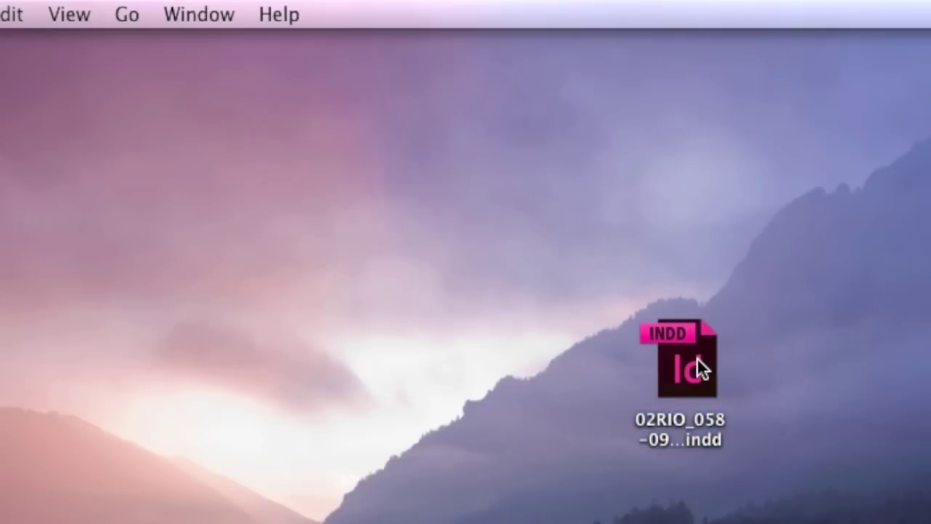
pyautogui.click(697, 367)
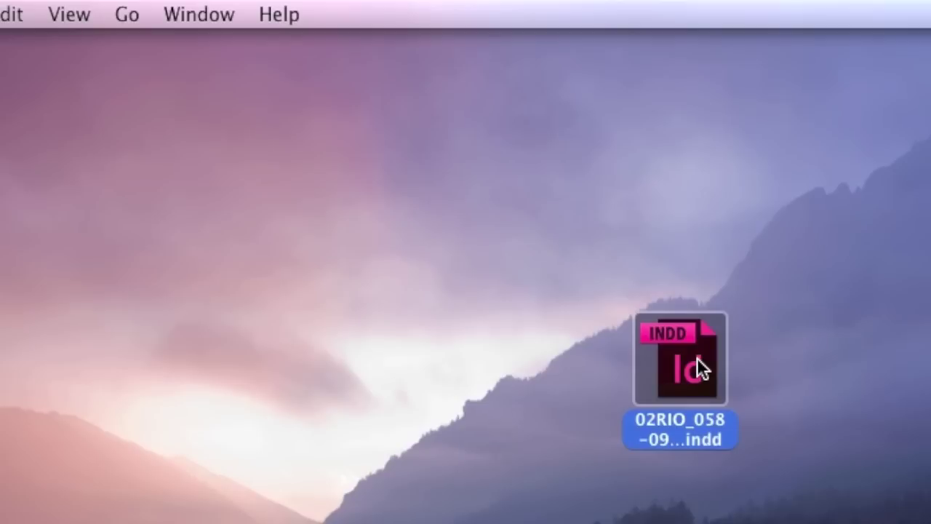
# Show Get Info for the desktop INDD file, centred, with its kind 'InDesign® CC.0 Document' highlighted.
pyautogui.press('super+i')
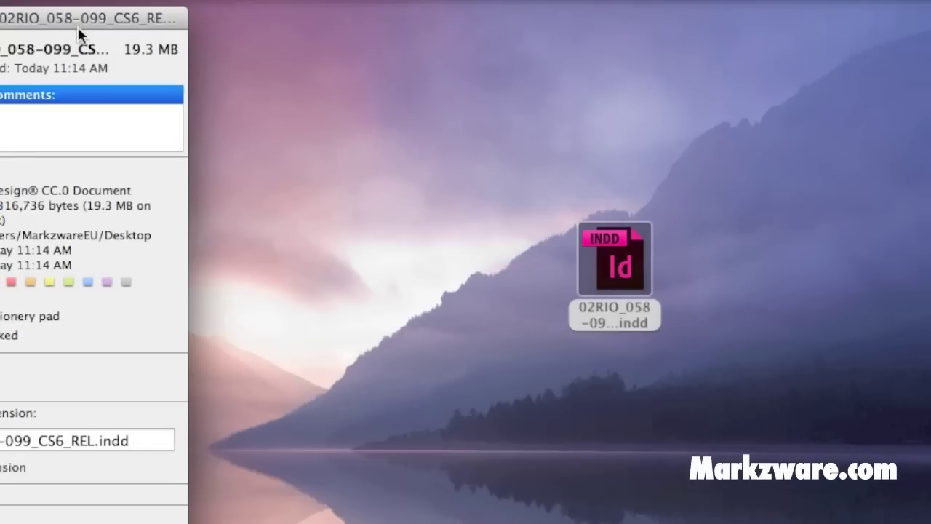
pyautogui.moveTo(76, 29); pyautogui.dragTo(418, 24)
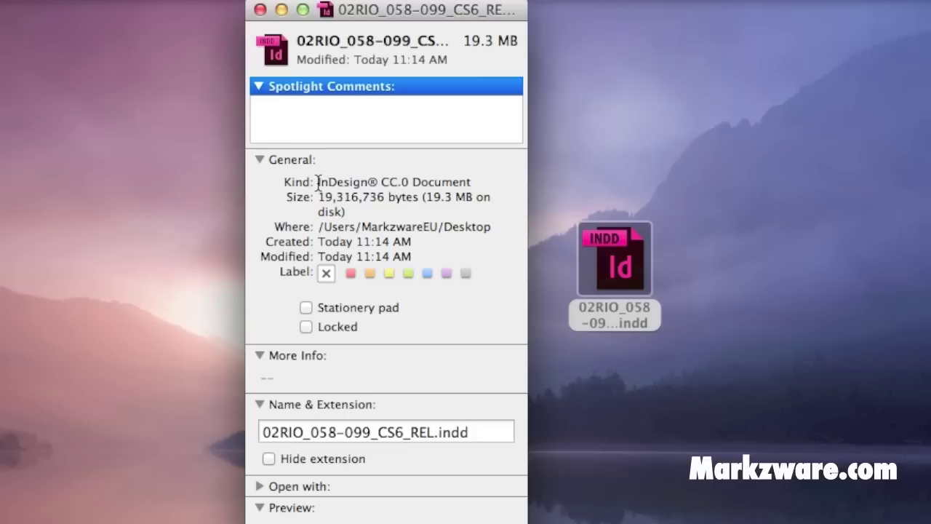
pyautogui.moveTo(319, 183); pyautogui.dragTo(468, 184)
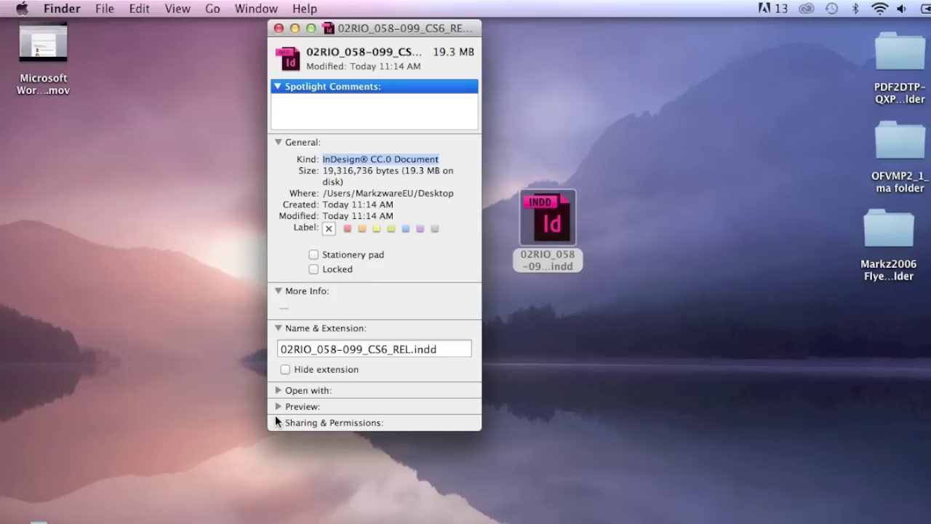
pyautogui.click(277, 407)
pyautogui.click(277, 406)
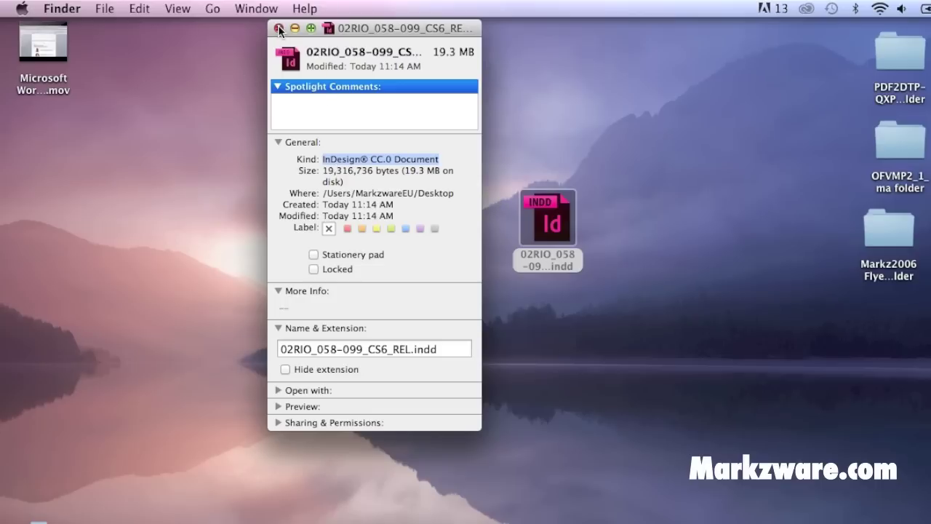
# Close Get Info and dismiss FlightCheck's results to reveal the layout report listing version 8.0.17.
pyautogui.click(280, 30)
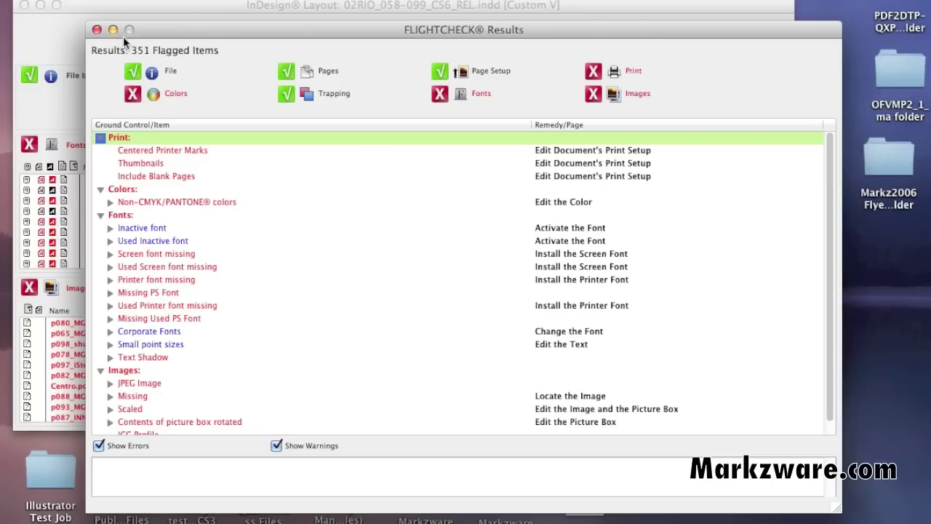
pyautogui.click(99, 31)
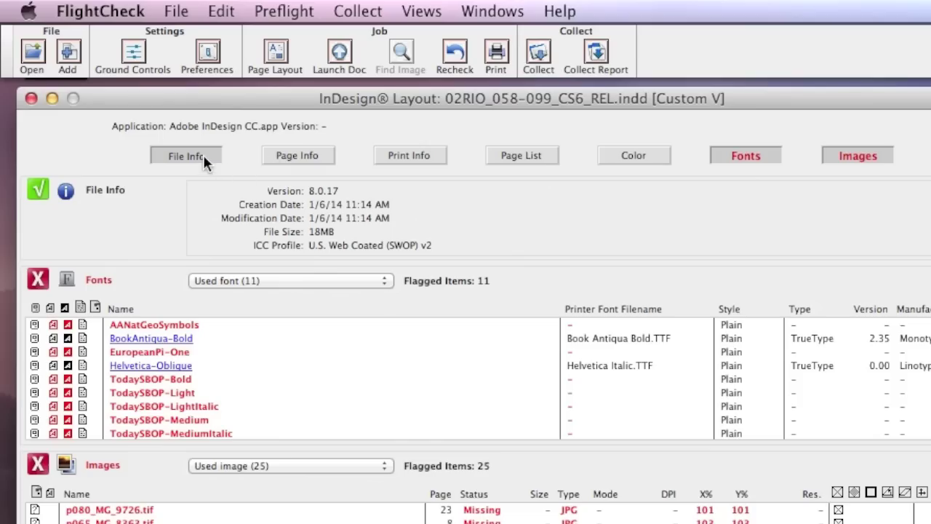
pyautogui.click(203, 157)
pyautogui.click(204, 158)
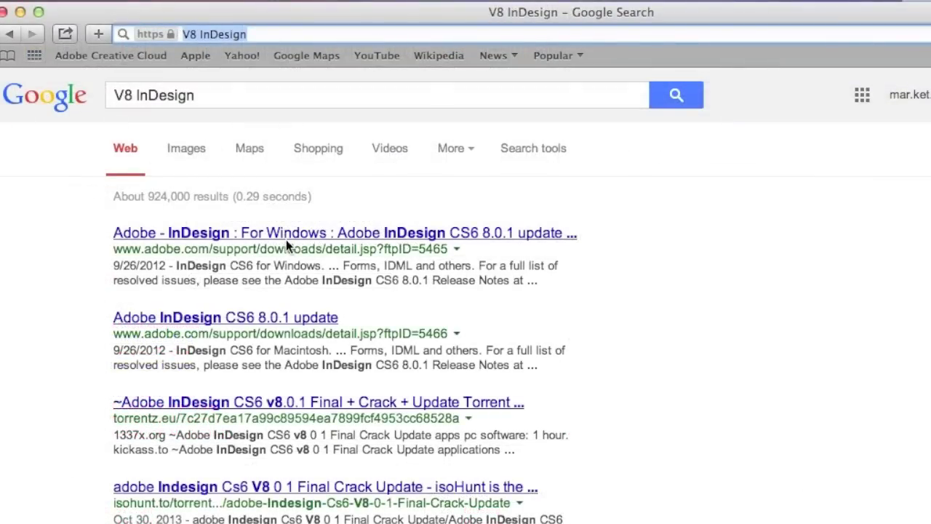
# View Adobe's InDesign CS6 8.0.1 update page, then search Google for 'InDesign versioning chart'.
pyautogui.click(288, 238)
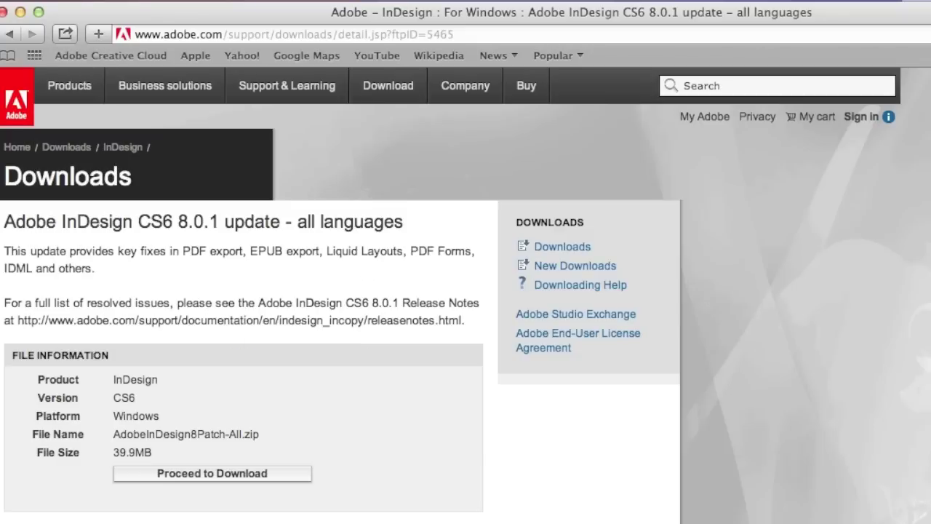
pyautogui.press('super+l')
pyautogui.write('InDesign version')
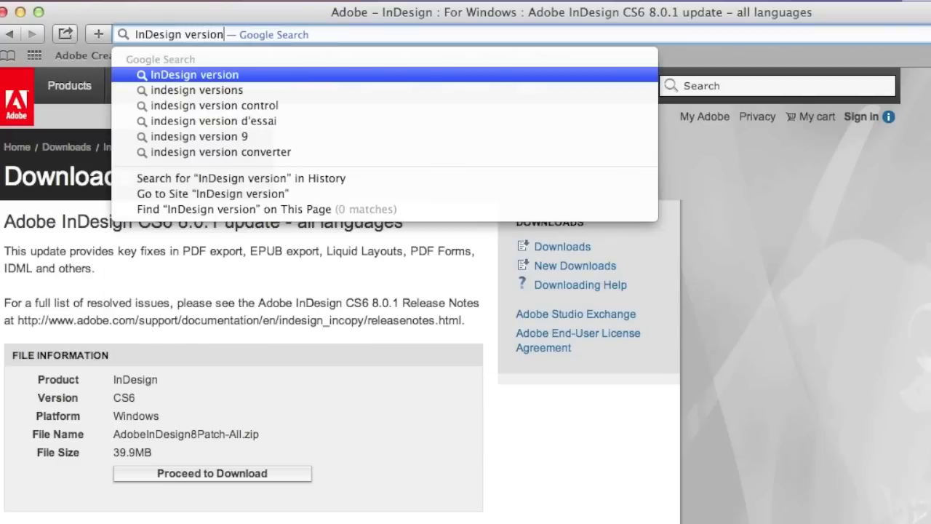
pyautogui.write('ing char')
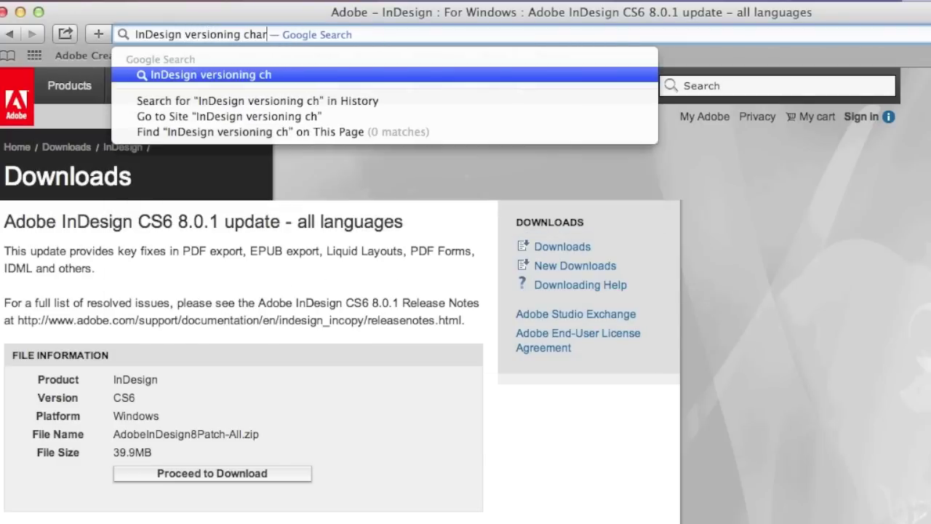
pyautogui.write('t')
pyautogui.press('Return')
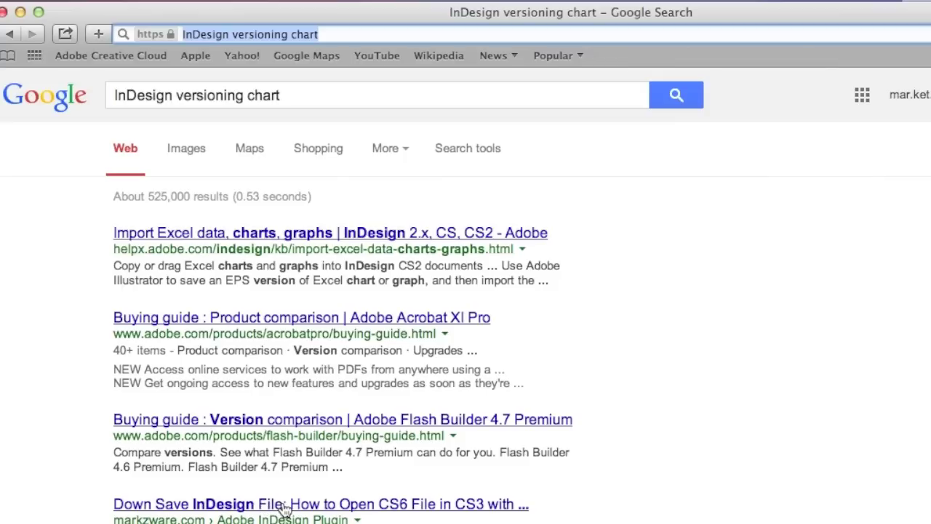
# Open Markzware's down-save article and view its version chart full size, showing CS6 as v8.x.
pyautogui.click(391, 510)
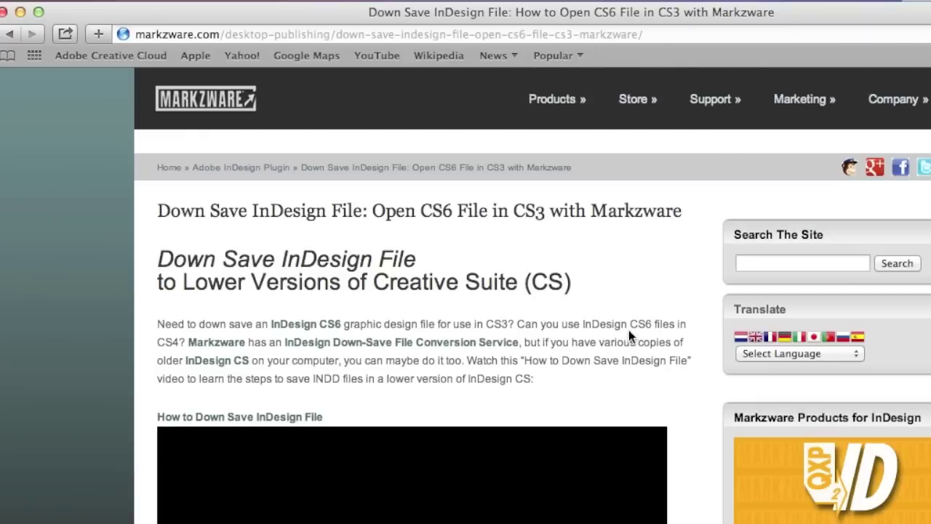
pyautogui.scroll(-5, 632, 329)
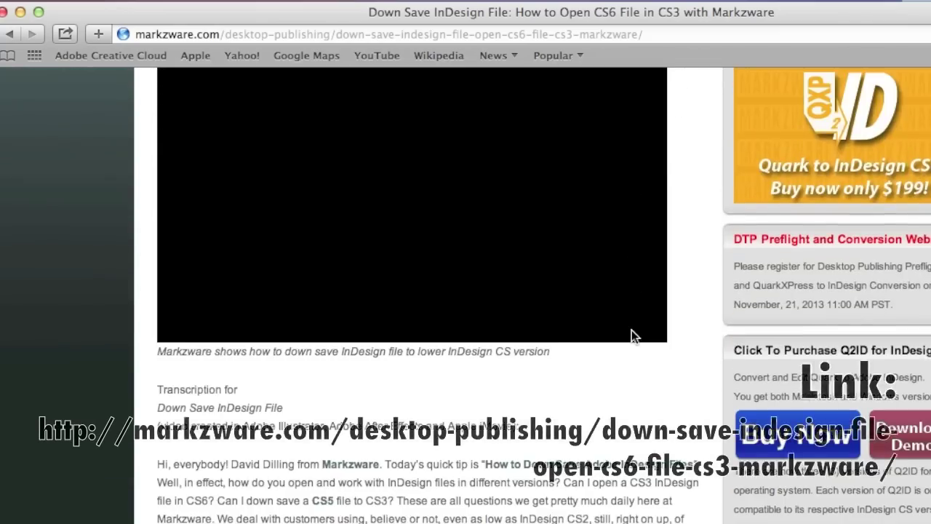
pyautogui.scroll(-10, 632, 330)
pyautogui.scroll(-5, 631, 330)
pyautogui.scroll(-5, 632, 330)
pyautogui.scroll(-5, 632, 329)
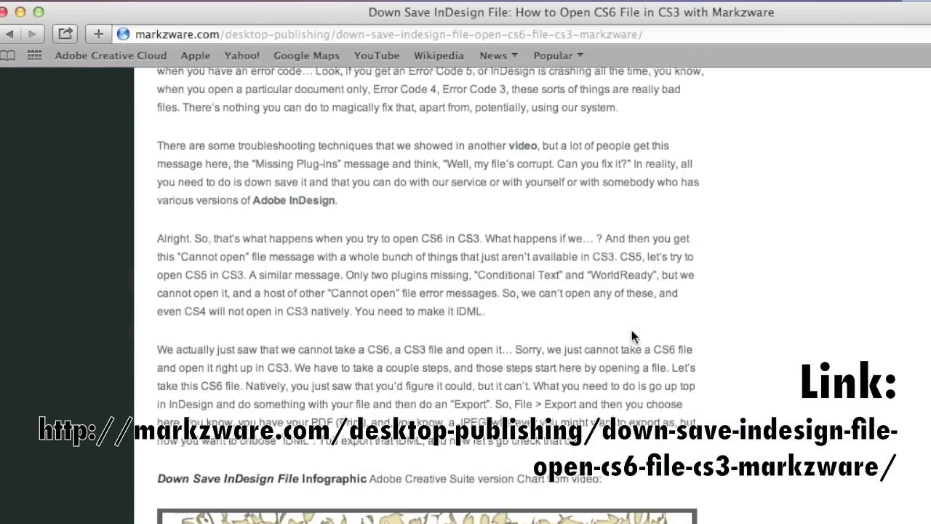
pyautogui.scroll(-5, 632, 330)
pyautogui.scroll(-3, 631, 329)
pyautogui.scroll(-1, 631, 329)
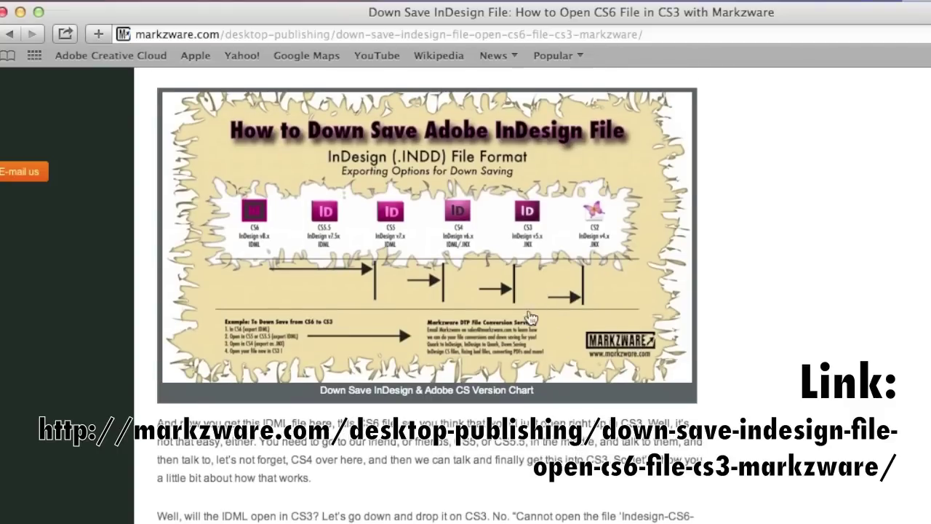
pyautogui.click(473, 253)
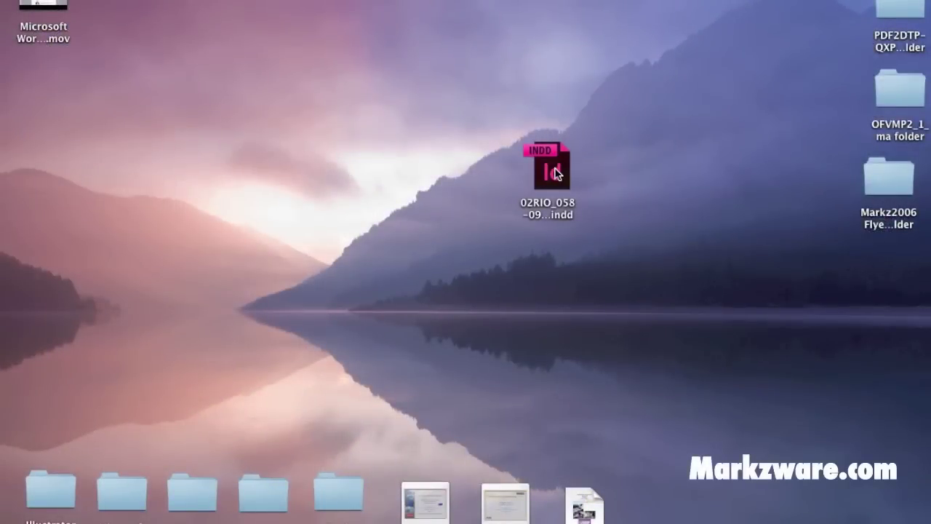
# Copy the 19.3 MB CS6 INDD file from Cruzer onto Macintosh HD and select it.
pyautogui.click(554, 172)
pyautogui.moveTo(555, 172); pyautogui.dragTo(546, 169)
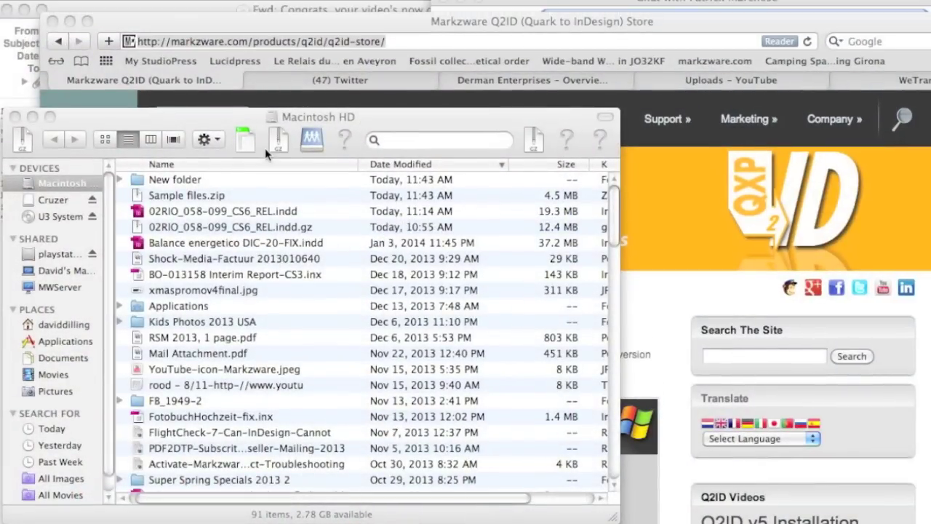
pyautogui.click(56, 209)
pyautogui.click(54, 201)
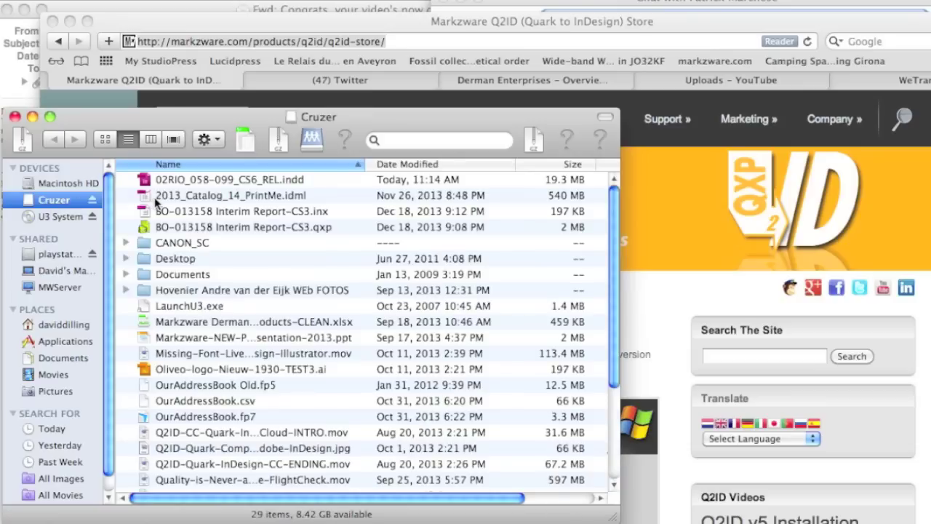
pyautogui.moveTo(149, 181); pyautogui.dragTo(66, 182)
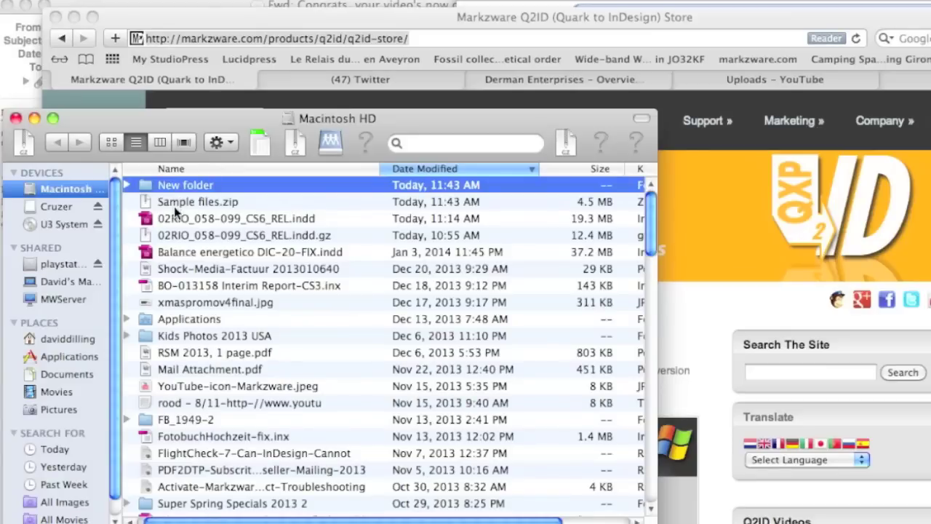
pyautogui.click(176, 217)
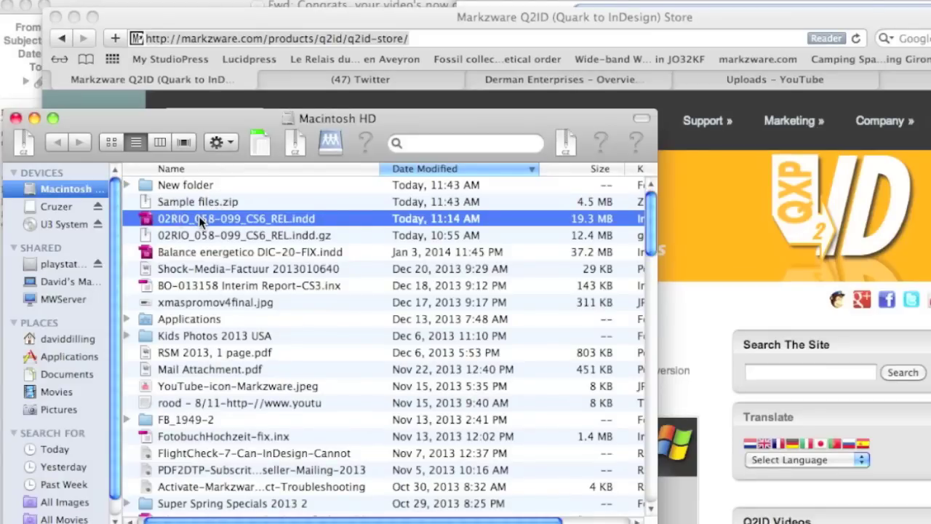
# Show Get Info for the Macintosh HD copy, listed as an InDesign CS5 Document.
pyautogui.press('super+i')
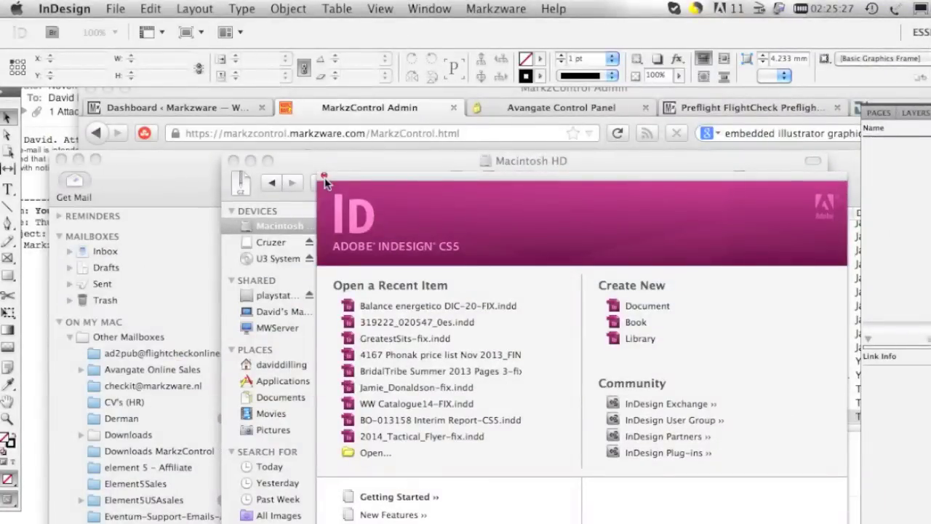
# Open 02RIO_058-099_CS6_REL.indd from Finder in InDesign CS5, triggering the missing plug-ins warning.
pyautogui.click(331, 159)
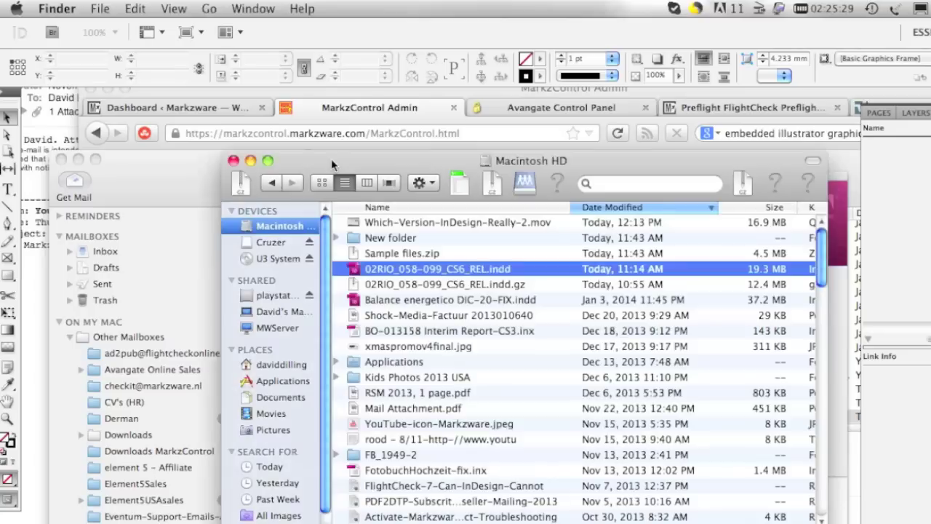
pyautogui.doubleClick(415, 267)
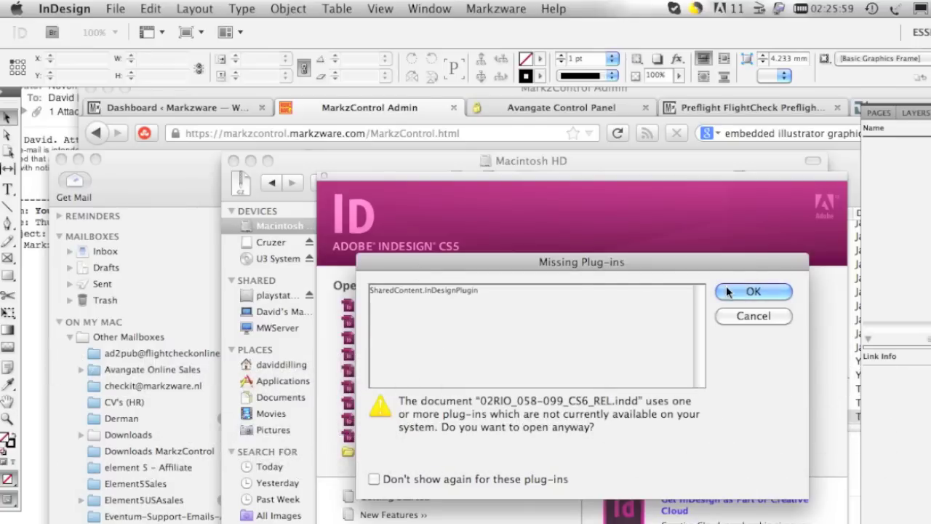
# Confirm opening despite missing plug-ins, then dismiss the outdated plug-ins cannot-open error.
pyautogui.click(750, 290)
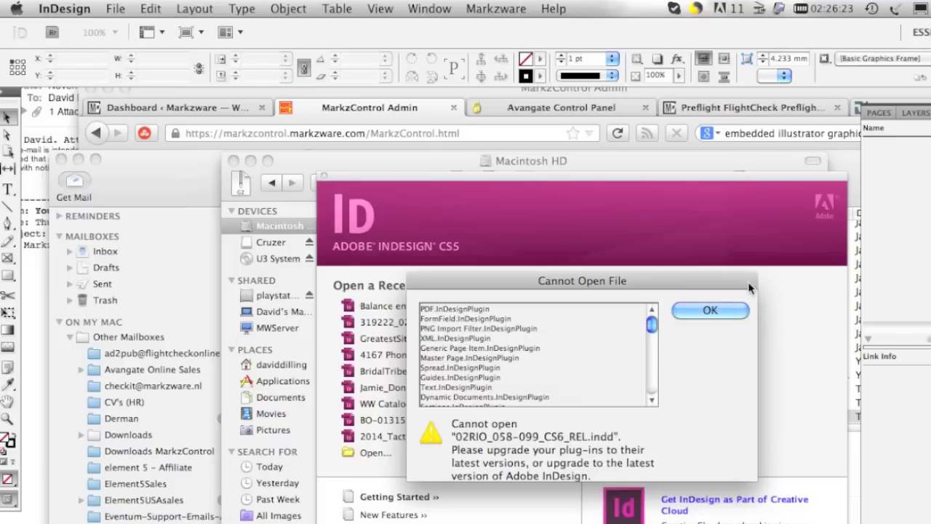
pyautogui.click(699, 311)
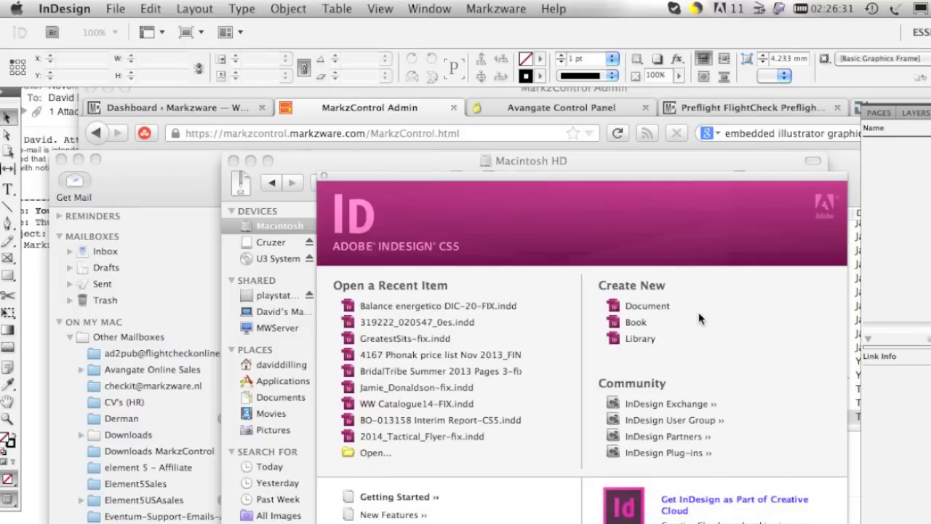